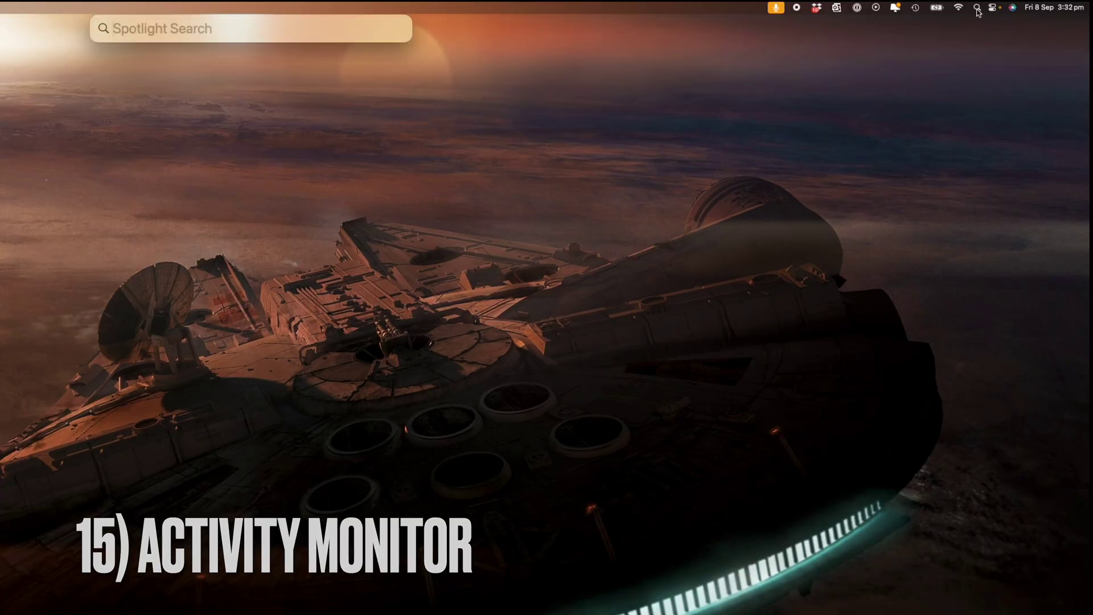
- Launch Activity Monitor via Spotlight 'act' and sort processes by highest % CPU
{"action": "type", "text": "activity Monitor.app"}
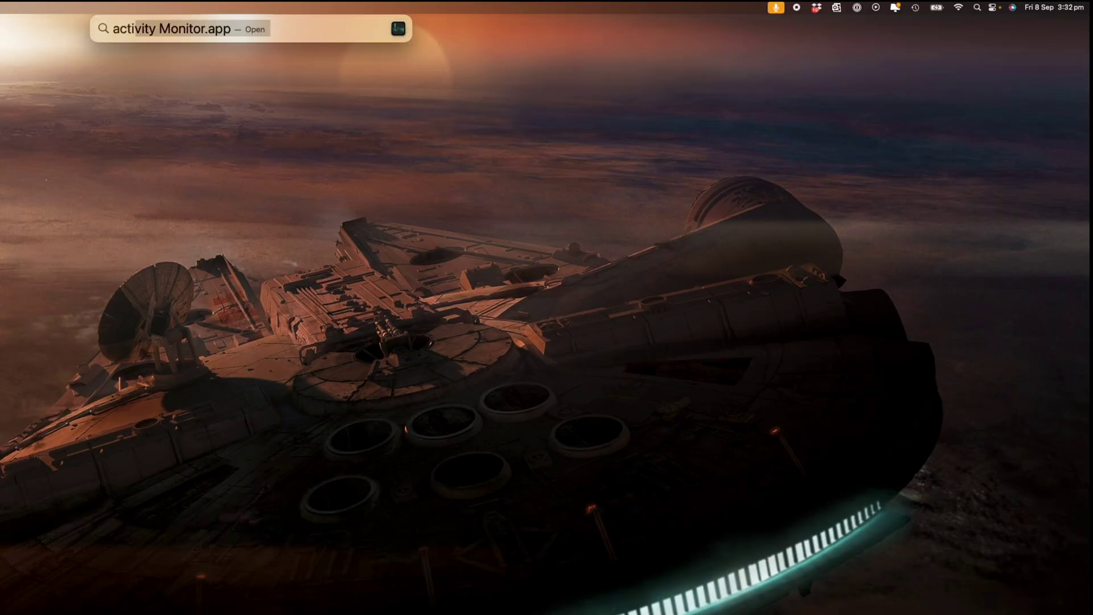
{"action": "key", "text": "Return"}
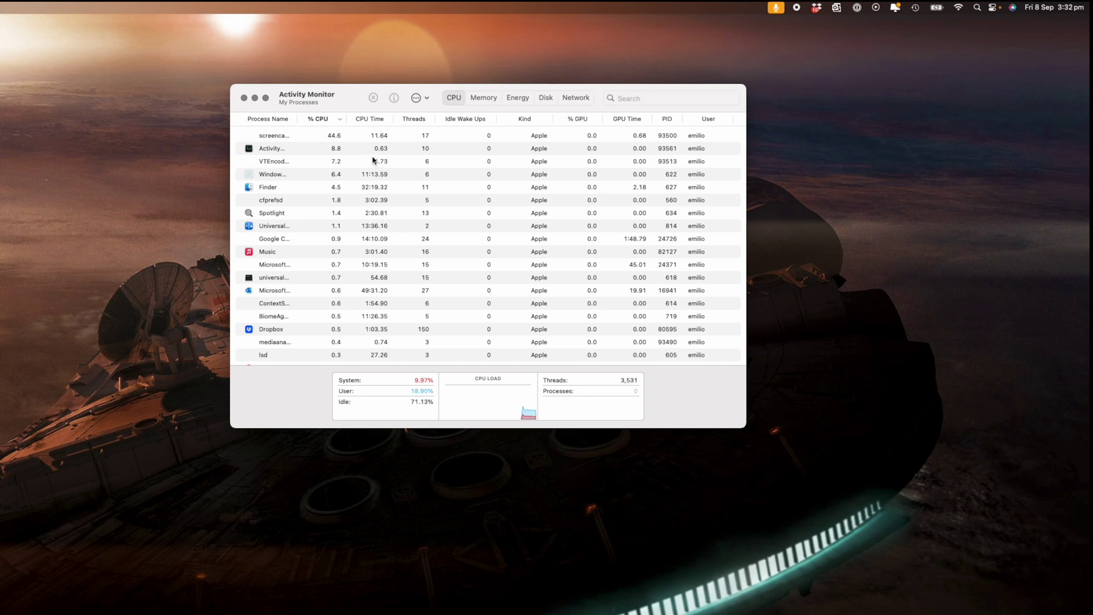
{"action": "left_click", "coordinate": [322, 119]}
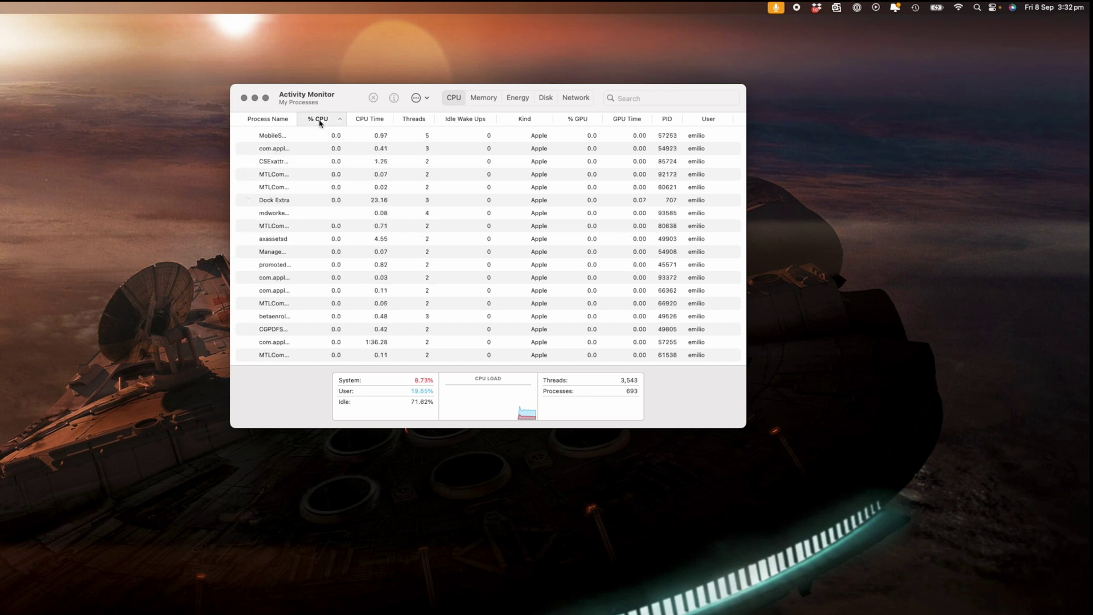
{"action": "left_click", "coordinate": [321, 122]}
{"action": "left_click", "coordinate": [272, 136]}
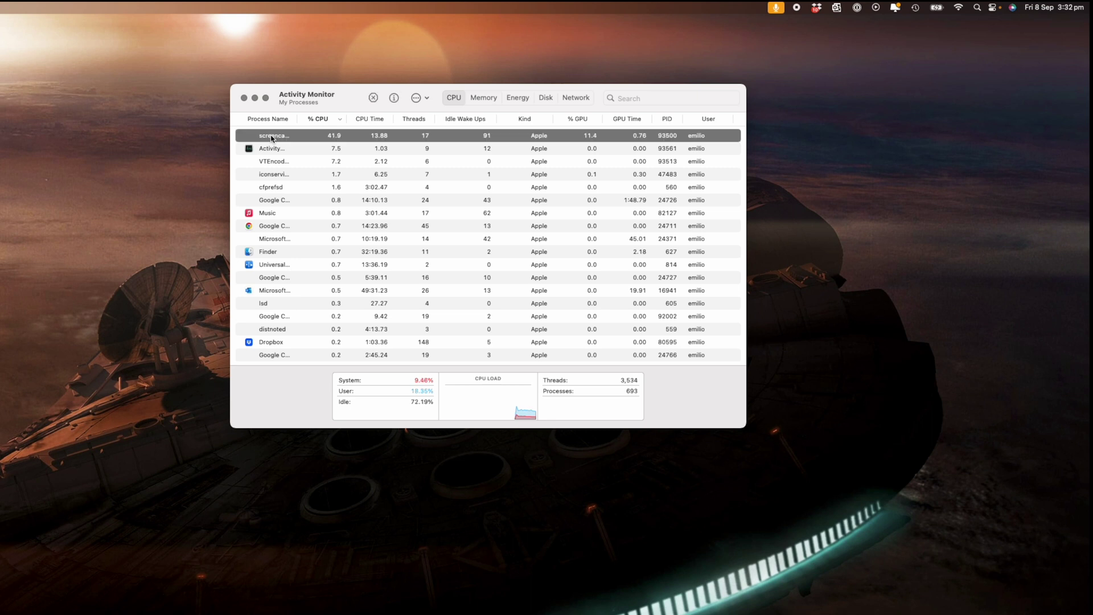
- Review per-process Memory, Network and Disk use, selecting the VTEncoderXPCService process
{"action": "left_click", "coordinate": [489, 99]}
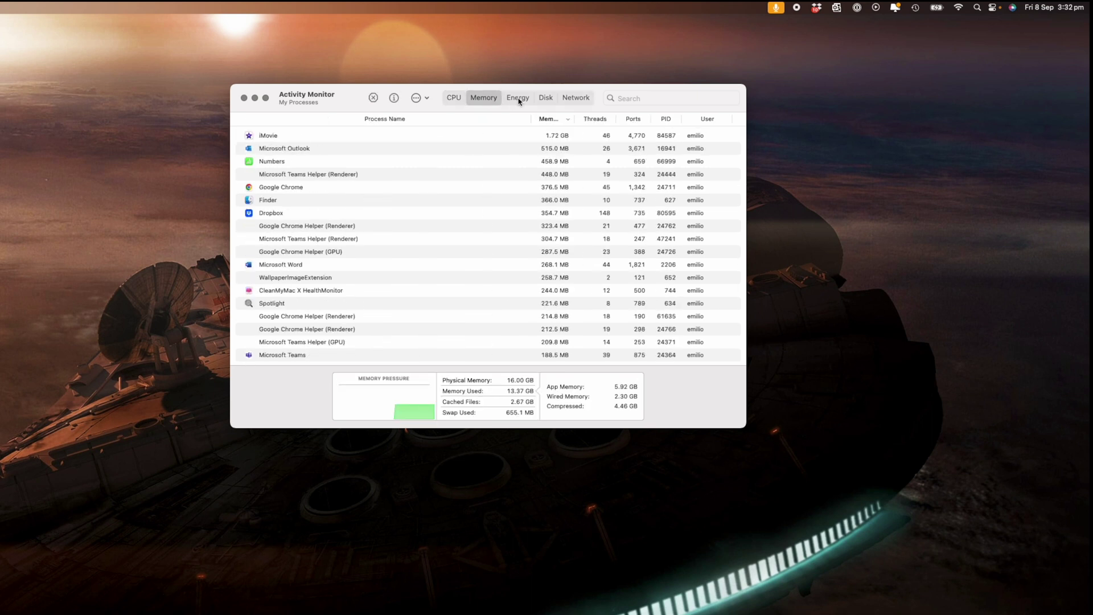
{"action": "left_click", "coordinate": [576, 98]}
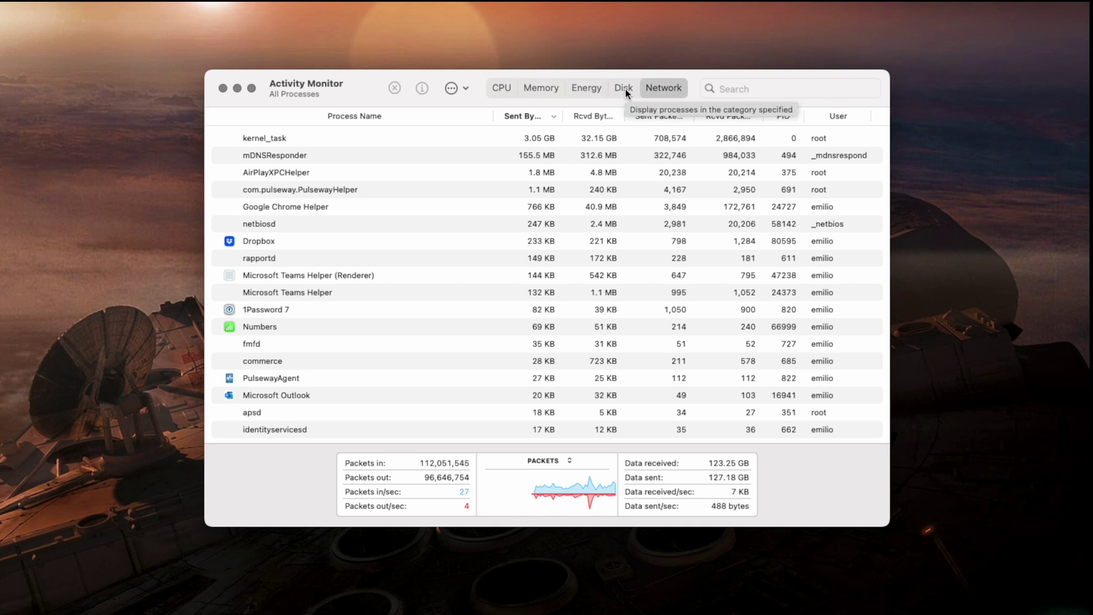
{"action": "left_click", "coordinate": [626, 89]}
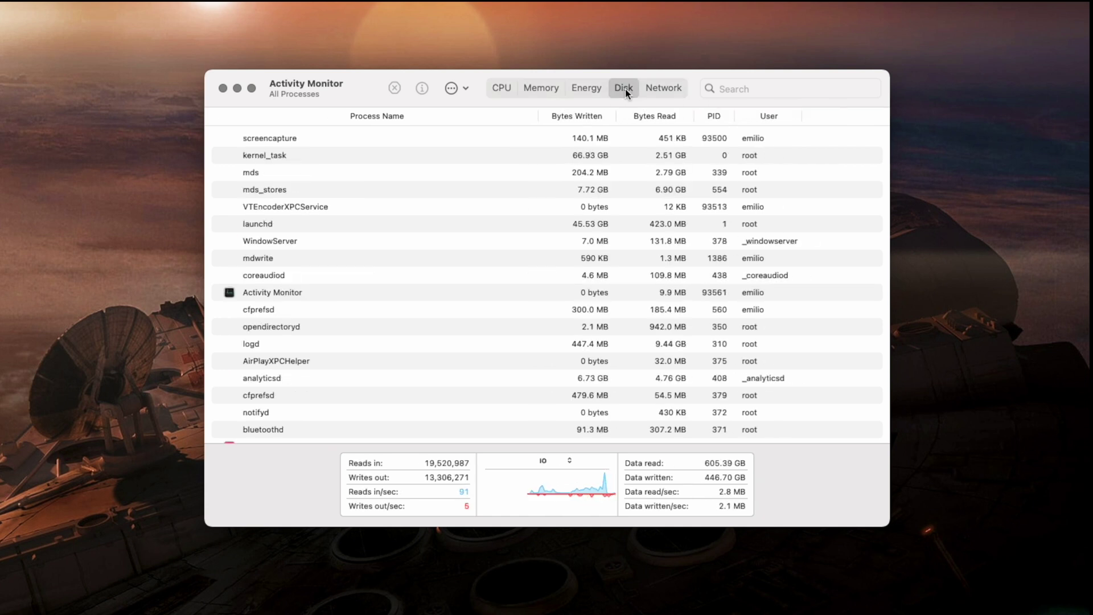
{"action": "left_click", "coordinate": [658, 88]}
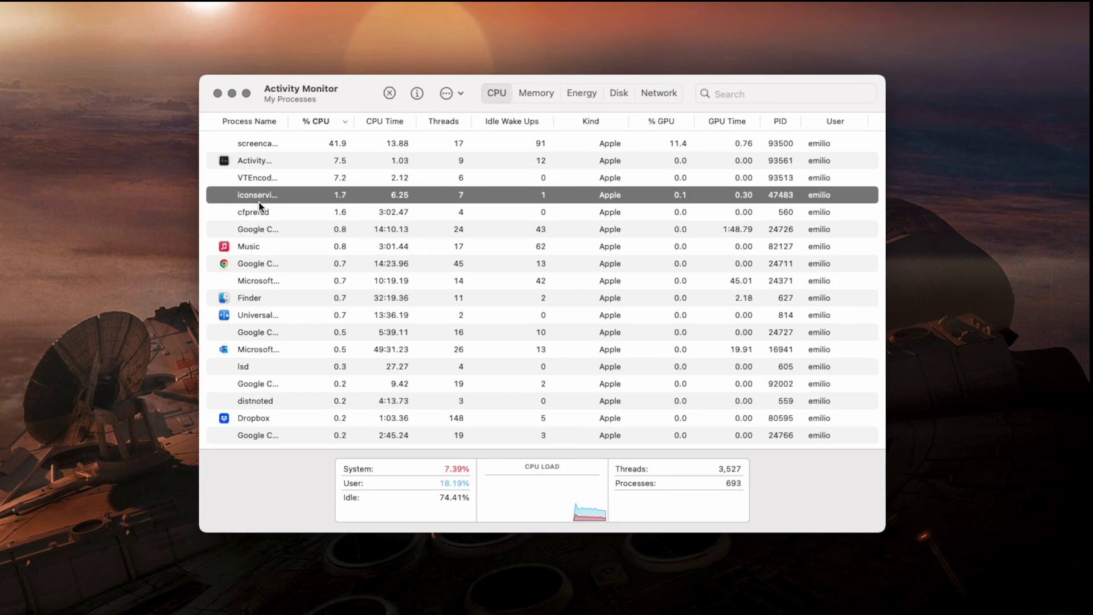
{"action": "left_click", "coordinate": [255, 228]}
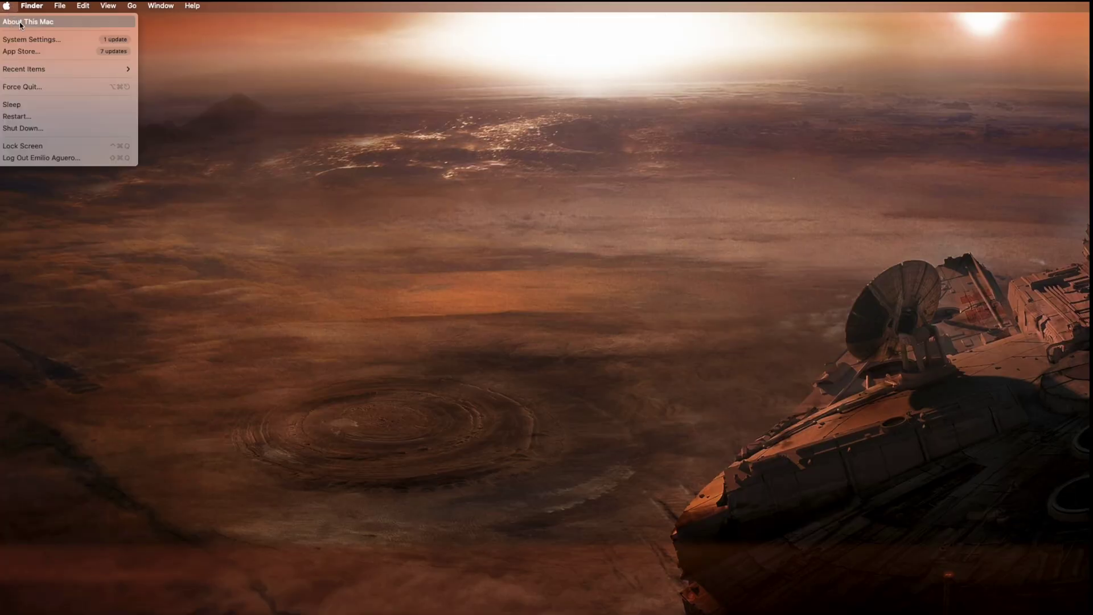
- Go to General > Login Items in System Settings
{"action": "left_click", "coordinate": [90, 63]}
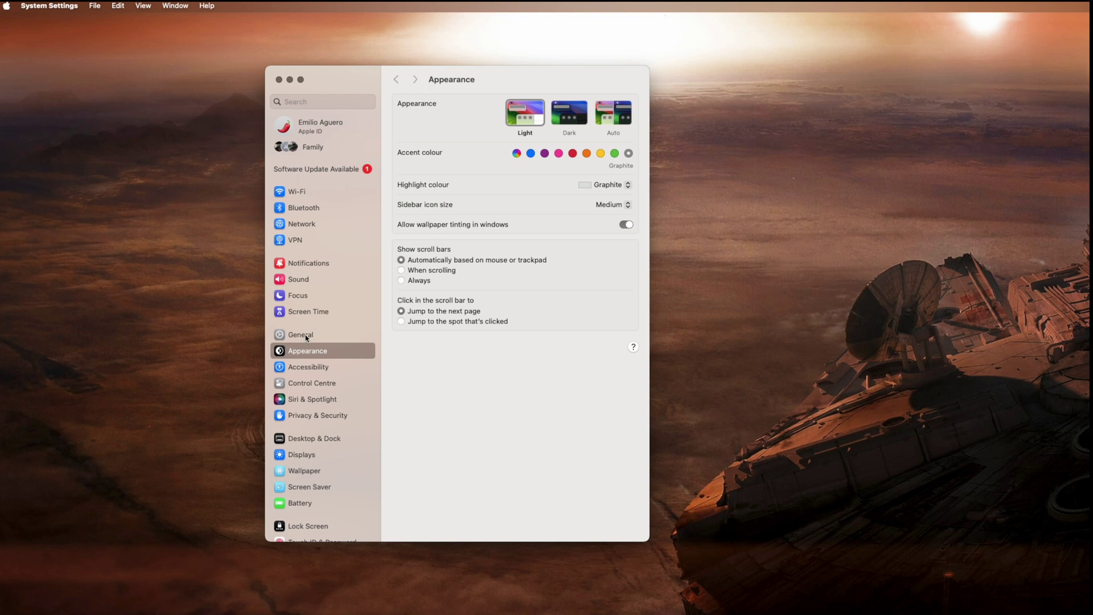
{"action": "left_click", "coordinate": [306, 337]}
{"action": "left_click", "coordinate": [444, 203]}
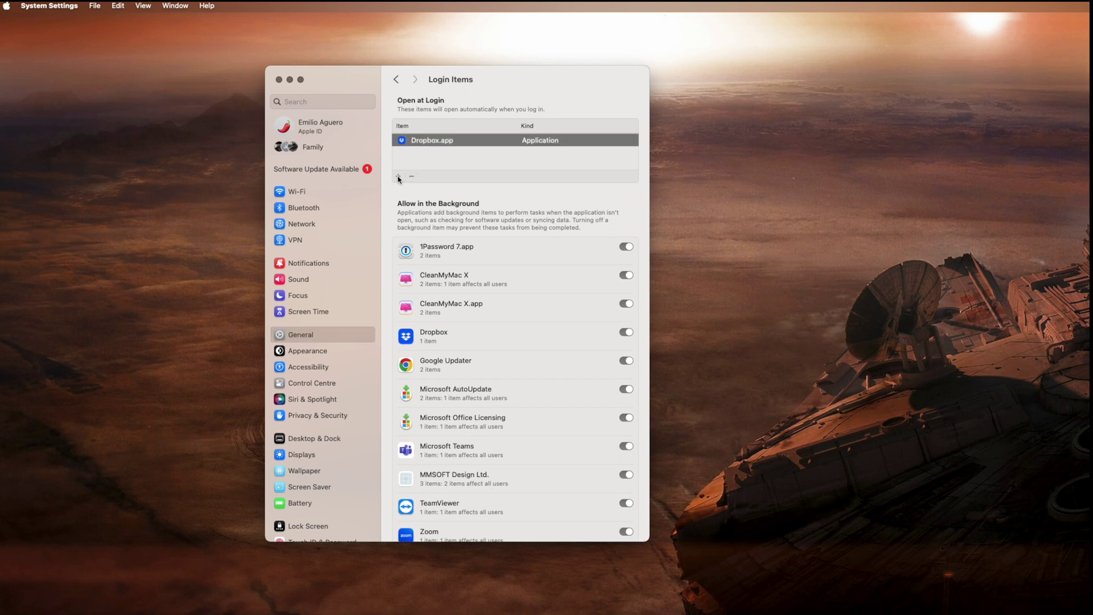
- Try to stop Zoom from running in the background
{"action": "scroll", "coordinate": [583, 461], "scroll_direction": "down", "scroll_amount": 2}
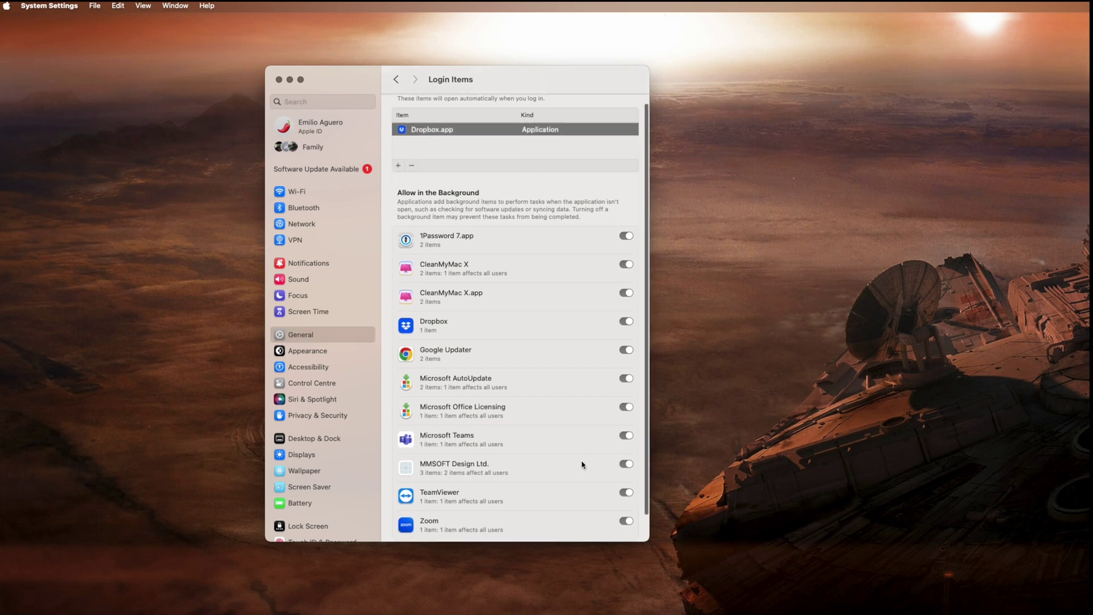
{"action": "left_click", "coordinate": [626, 512]}
{"action": "left_click", "coordinate": [476, 368]}
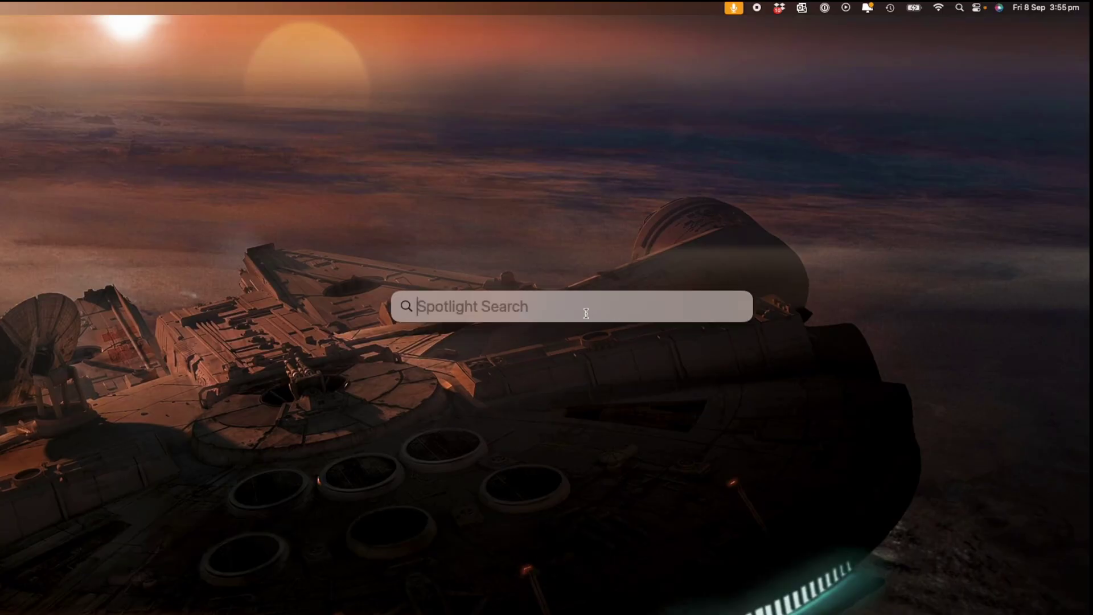
- Launch Disk Utility, select the Macintosh HD snapshot and run First Aid on it
{"action": "key", "text": "Return"}
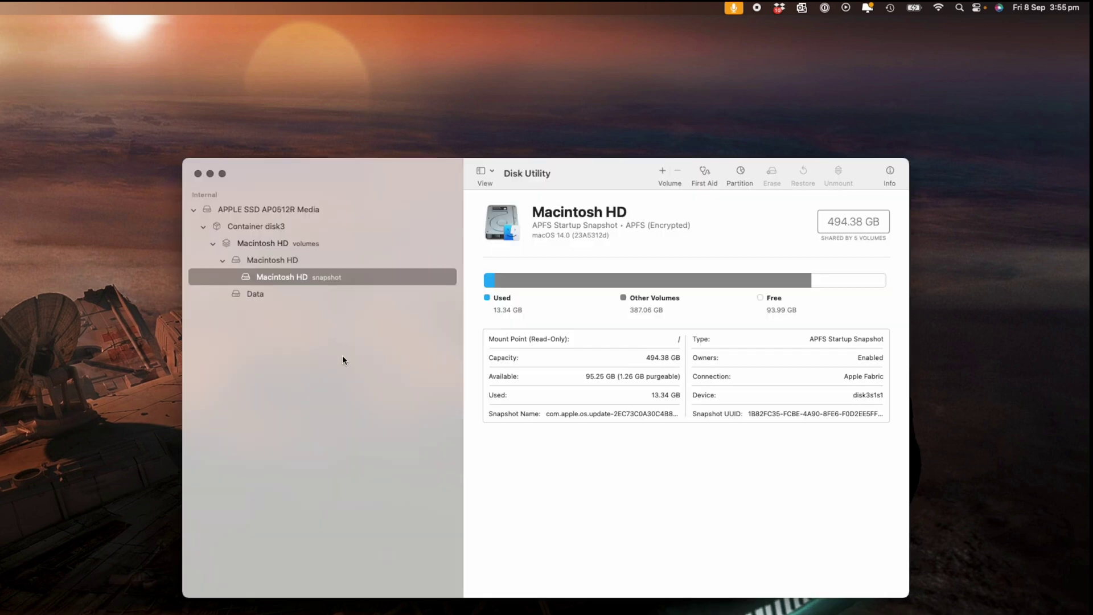
{"action": "left_click", "coordinate": [271, 259]}
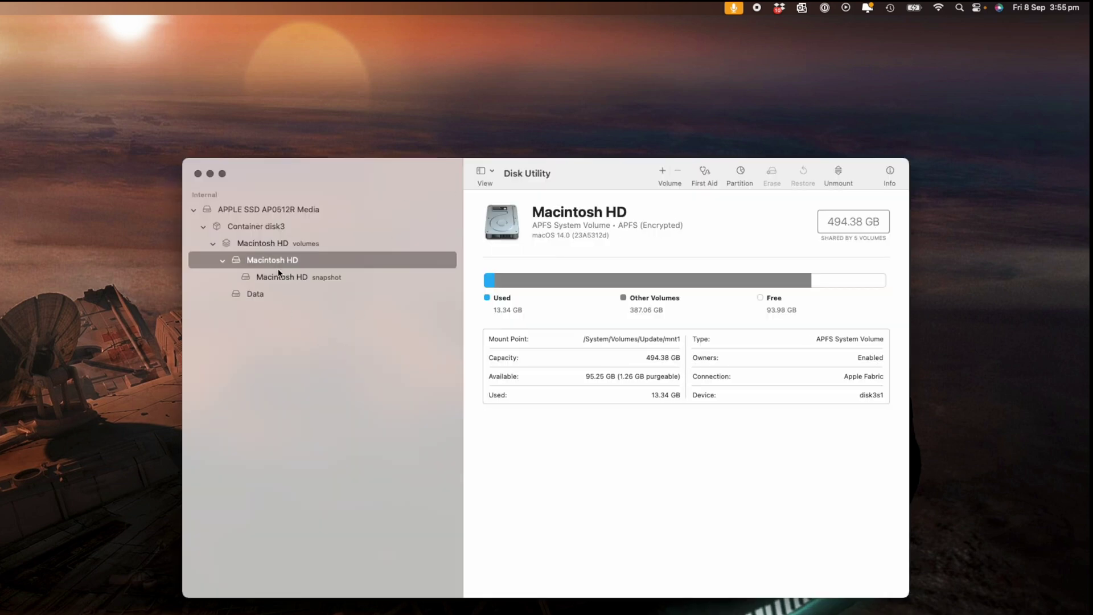
{"action": "left_click", "coordinate": [281, 275]}
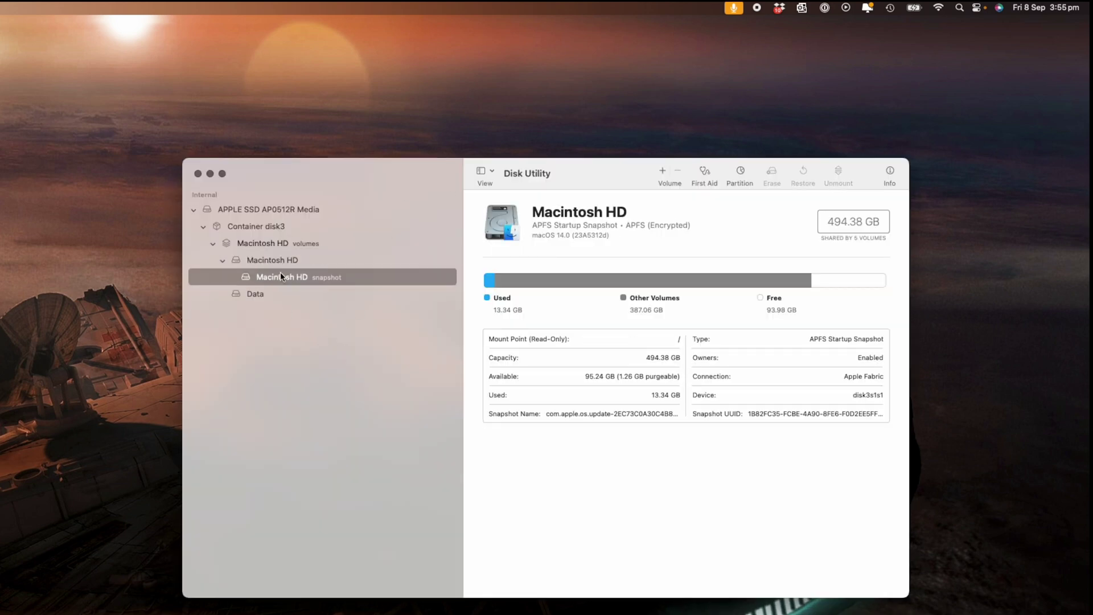
{"action": "left_click", "coordinate": [705, 175]}
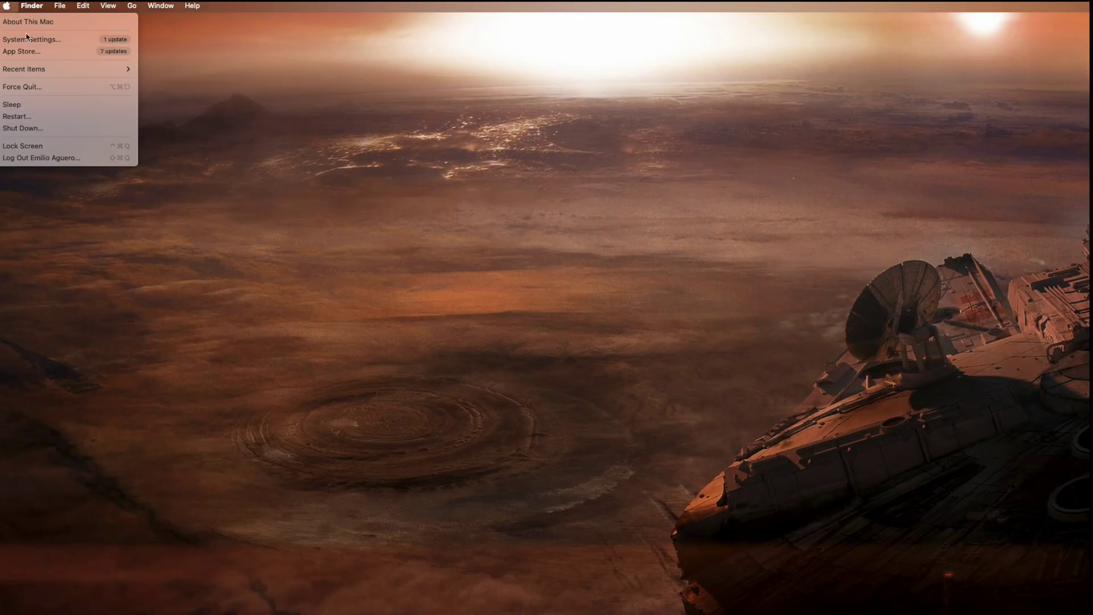
- In Siri & Spotlight's Spotlight Privacy list, add Macintosh HD as an excluded location
{"action": "left_click", "coordinate": [35, 40]}
{"action": "left_click", "coordinate": [310, 400]}
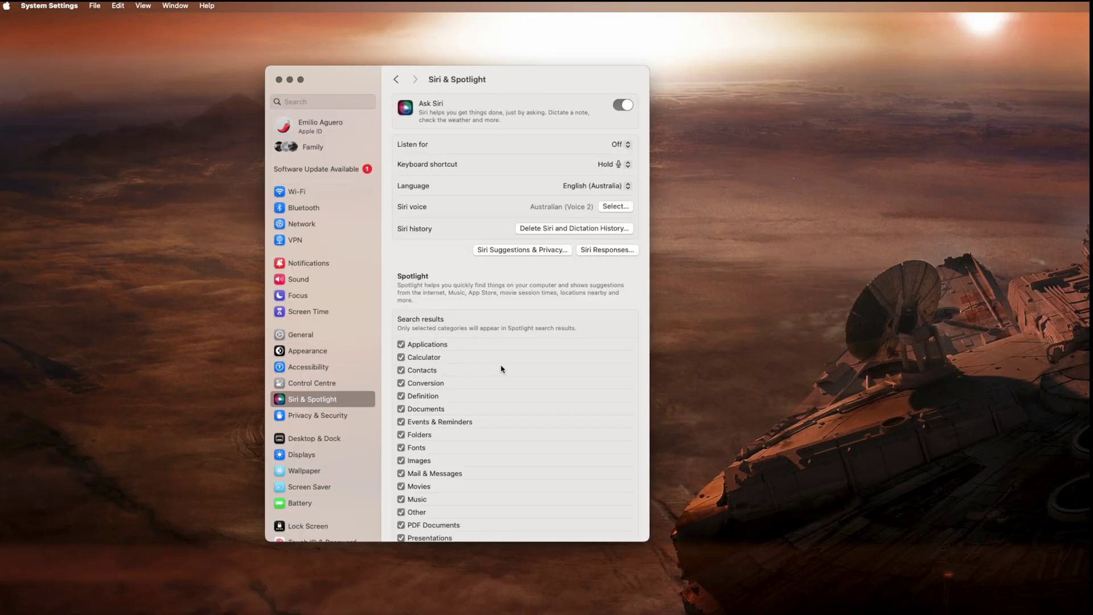
{"action": "scroll", "coordinate": [502, 369], "scroll_direction": "down", "scroll_amount": 3}
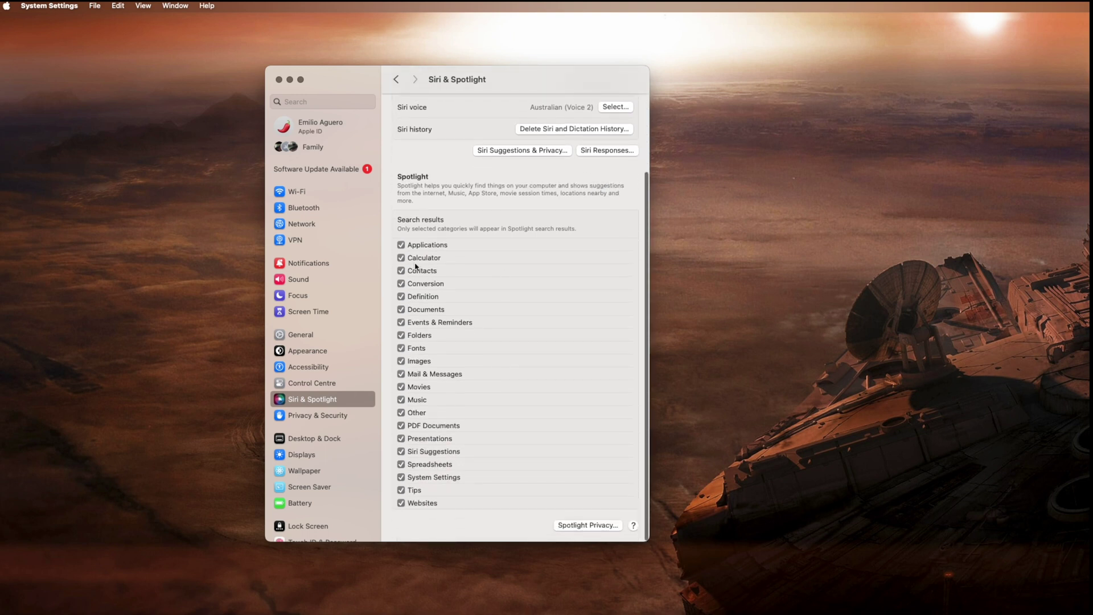
{"action": "left_click", "coordinate": [588, 525]}
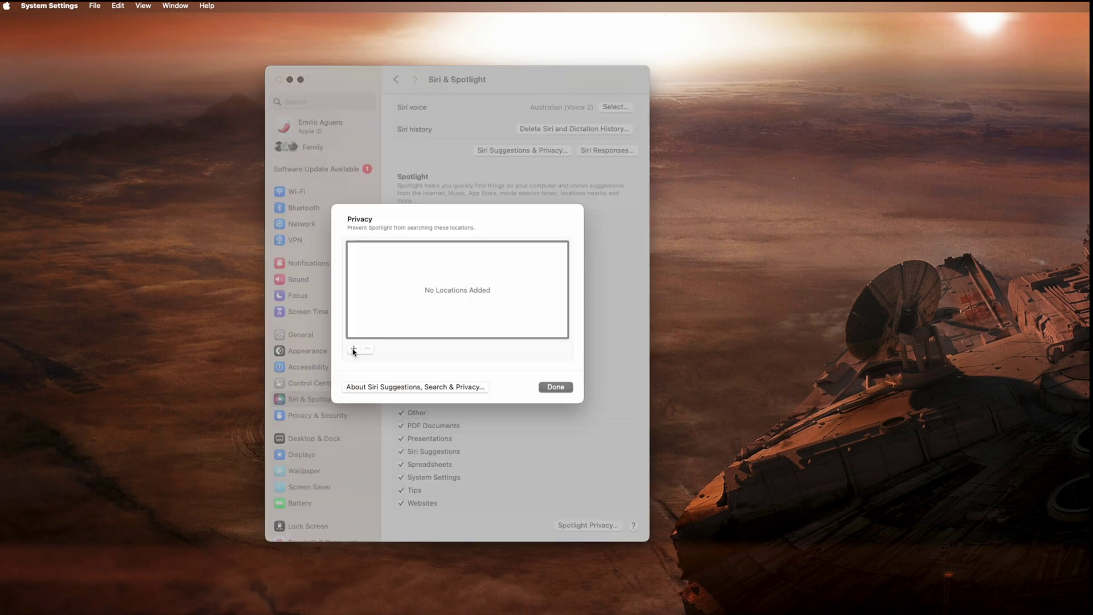
{"action": "left_click", "coordinate": [354, 349]}
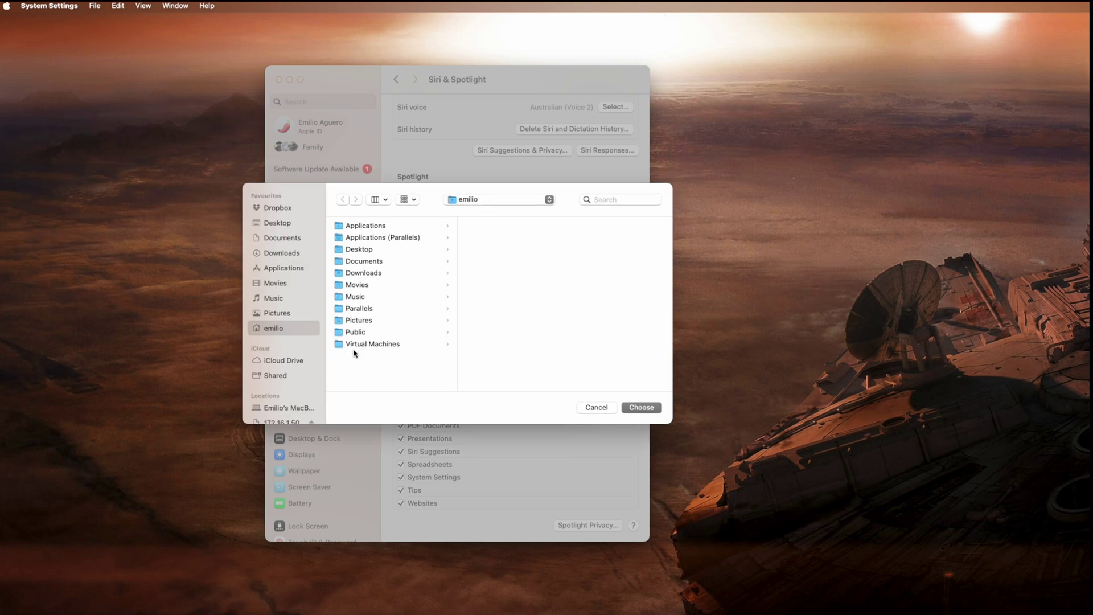
{"action": "key", "text": "super+shift+c"}
{"action": "left_click", "coordinate": [641, 407]}
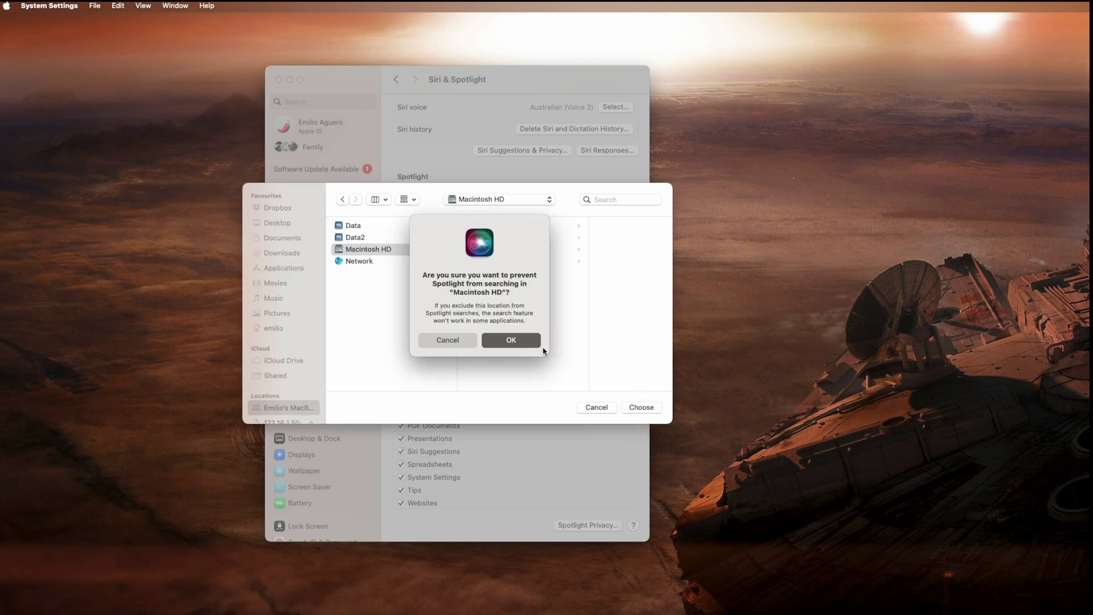
{"action": "left_click", "coordinate": [527, 345]}
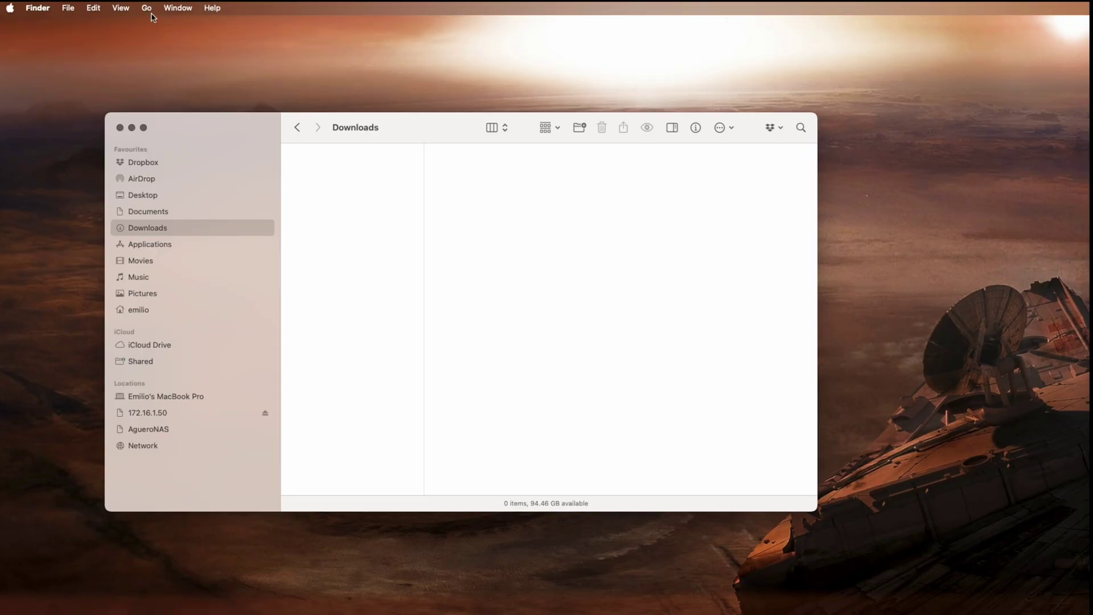
- Move all eight items in /Library/Caches to the Trash
{"action": "left_click", "coordinate": [147, 8]}
{"action": "left_click", "coordinate": [177, 257]}
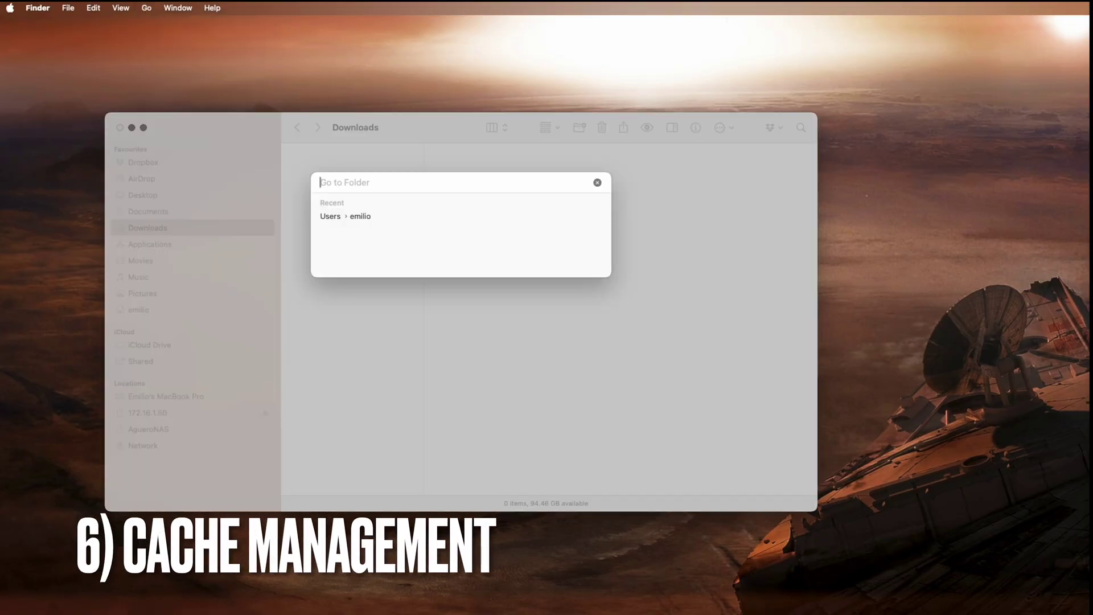
{"action": "type", "text": "/li"}
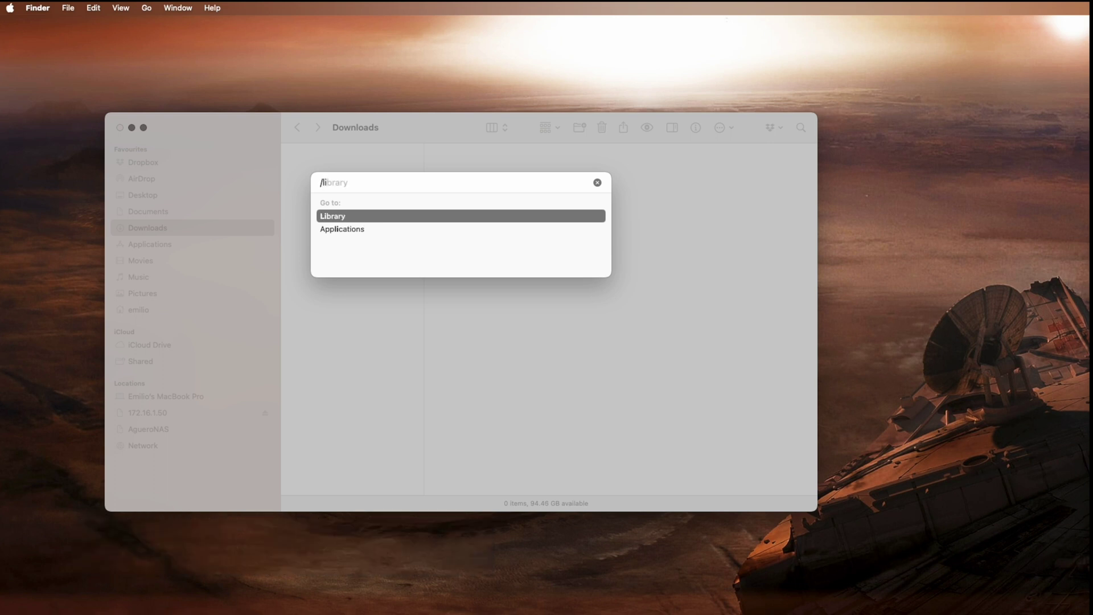
{"action": "key", "text": "Return"}
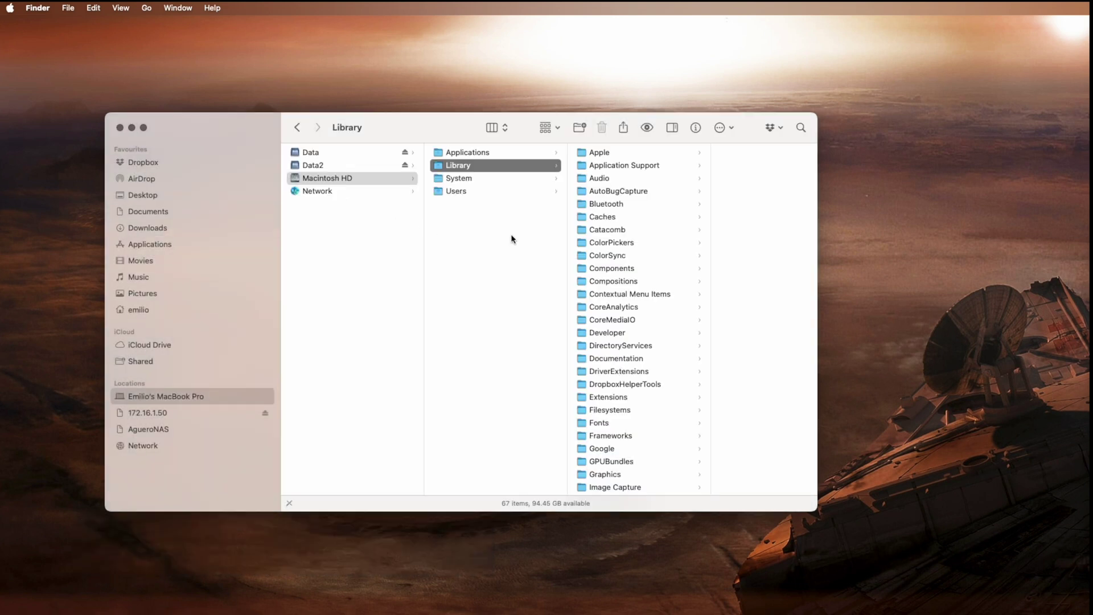
{"action": "left_click", "coordinate": [601, 221]}
{"action": "left_click_drag", "start_coordinate": [743, 293], "coordinate": [706, 161]}
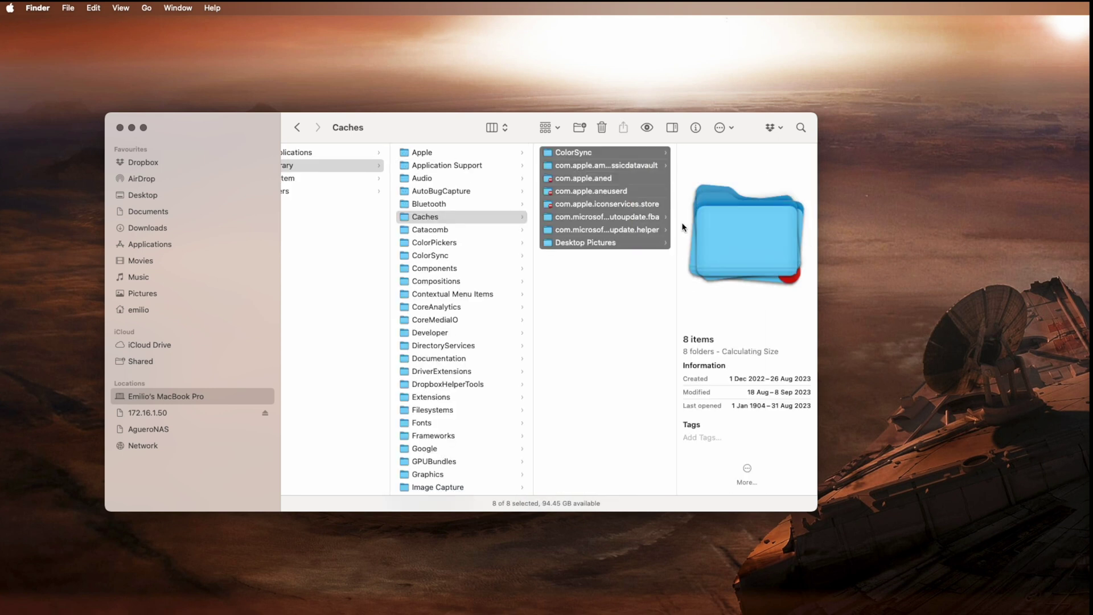
{"action": "left_click", "coordinate": [603, 130]}
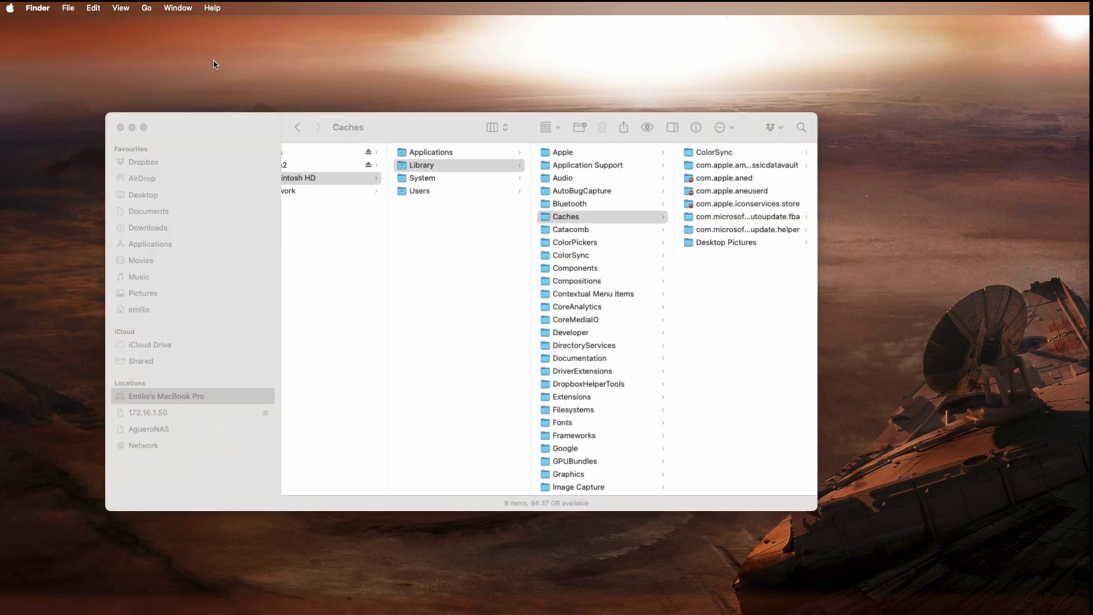
- Move all 78 items in ~/Library/Caches to the Trash
{"action": "left_click", "coordinate": [147, 9]}
{"action": "left_click", "coordinate": [166, 252]}
{"action": "type", "text": "/li"}
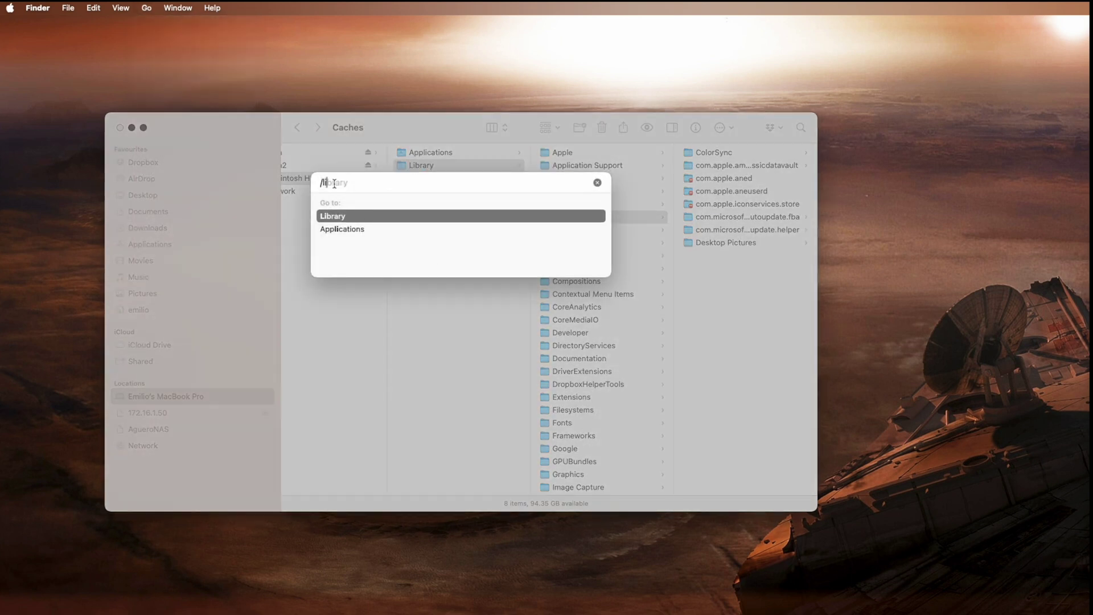
{"action": "key", "text": "BackSpace"}
{"action": "key", "text": "BackSpace"}
{"action": "key", "text": "BackSpace"}
{"action": "type", "text": "~"}
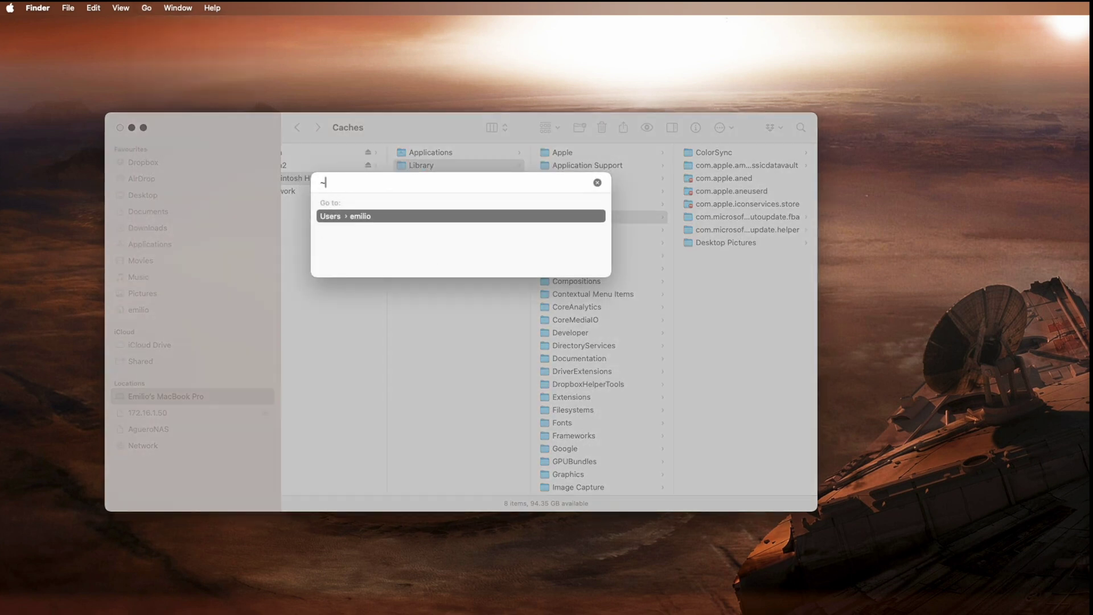
{"action": "type", "text": "/"}
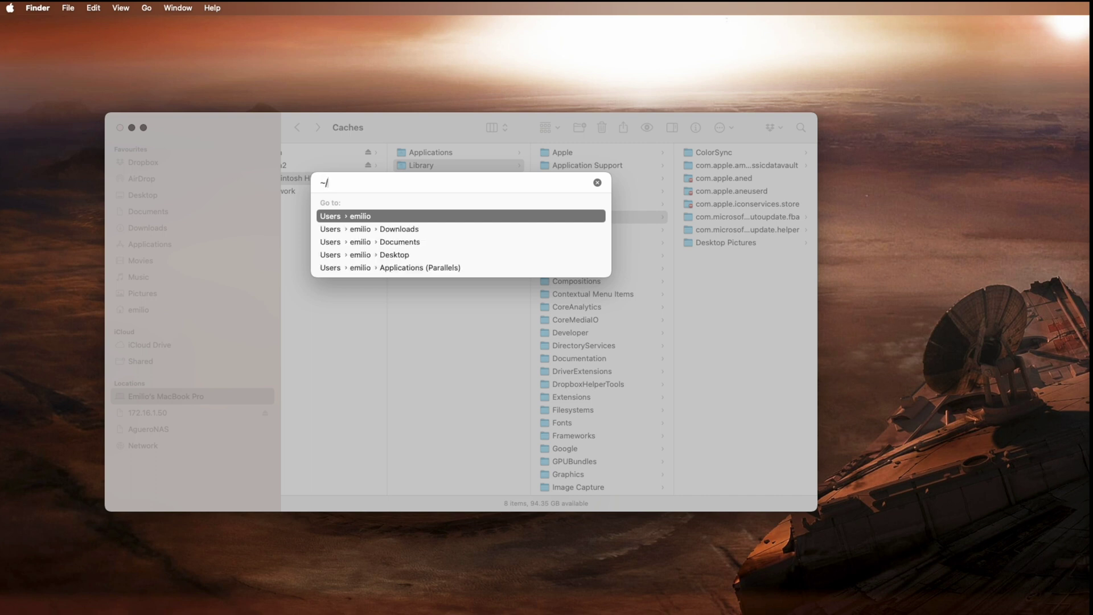
{"action": "type", "text": "L"}
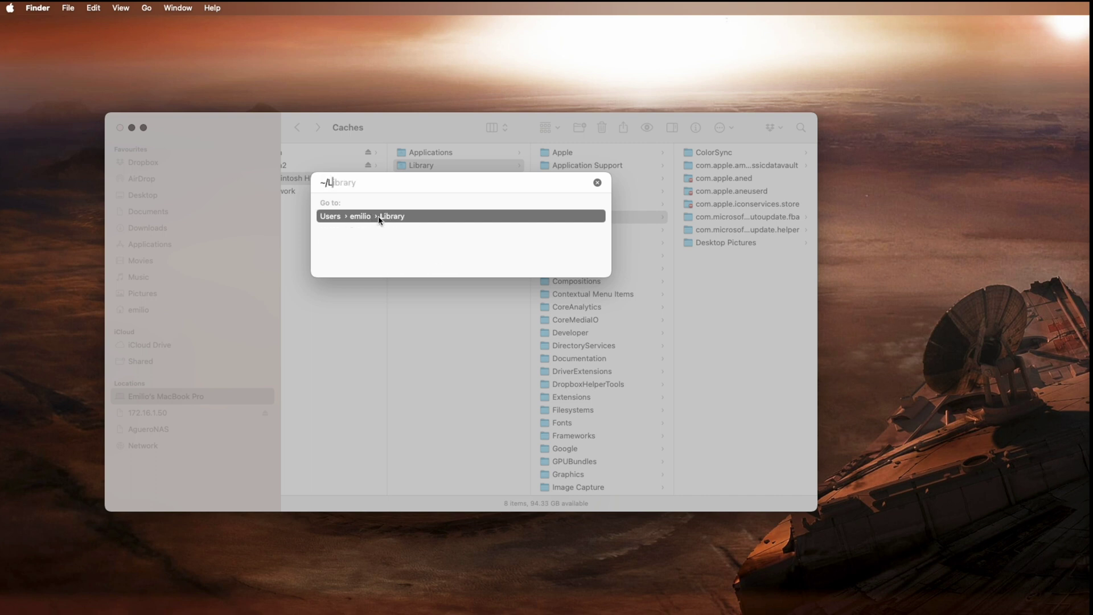
{"action": "key", "text": "Return"}
{"action": "left_click", "coordinate": [496, 281]}
{"action": "key", "text": "super+a"}
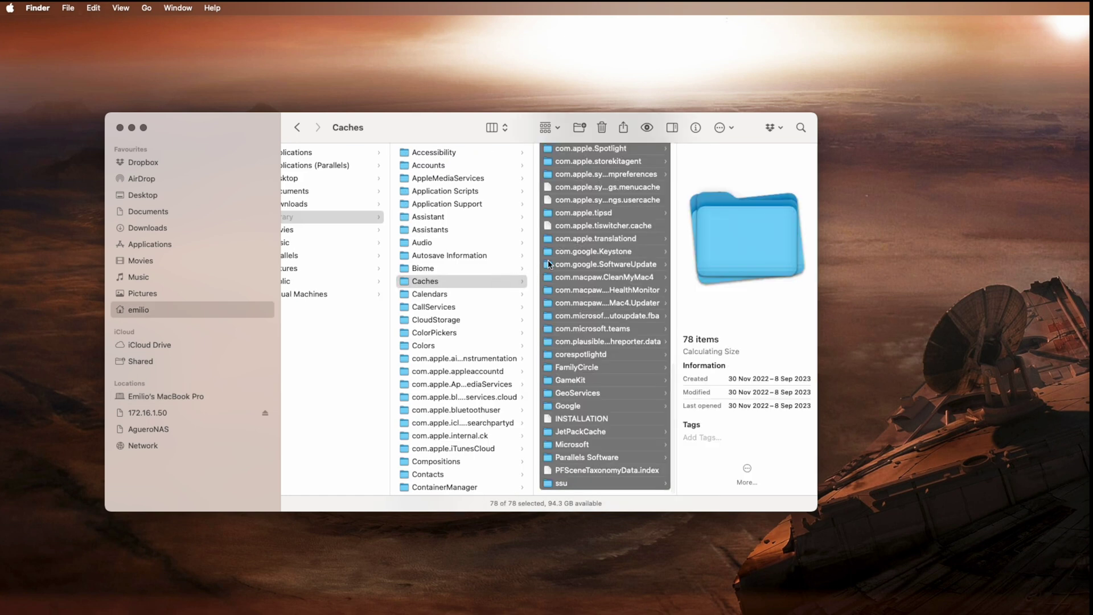
{"action": "left_click", "coordinate": [602, 129]}
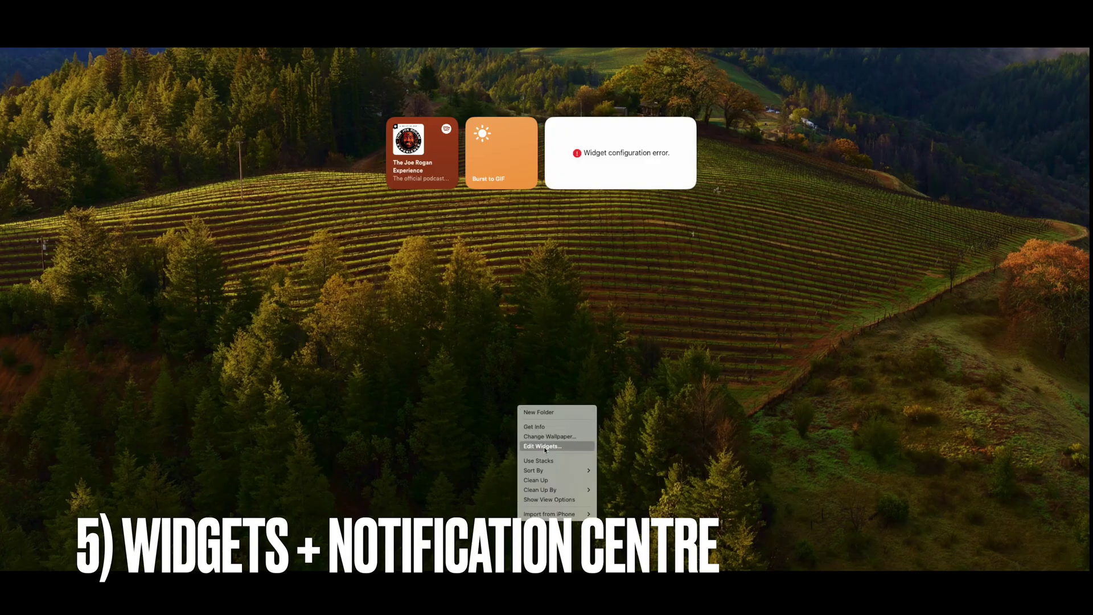
- Edit the widgets and remove the Top Stories widget from Notification Centre
{"action": "left_click", "coordinate": [545, 448]}
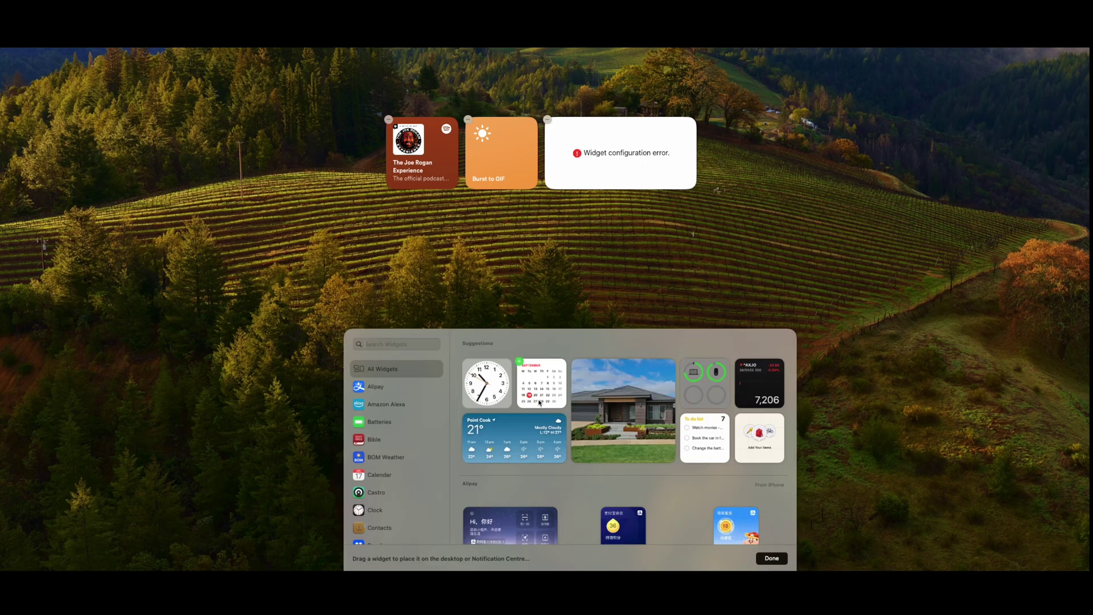
{"action": "scroll", "coordinate": [529, 423], "scroll_direction": "down", "scroll_amount": 5}
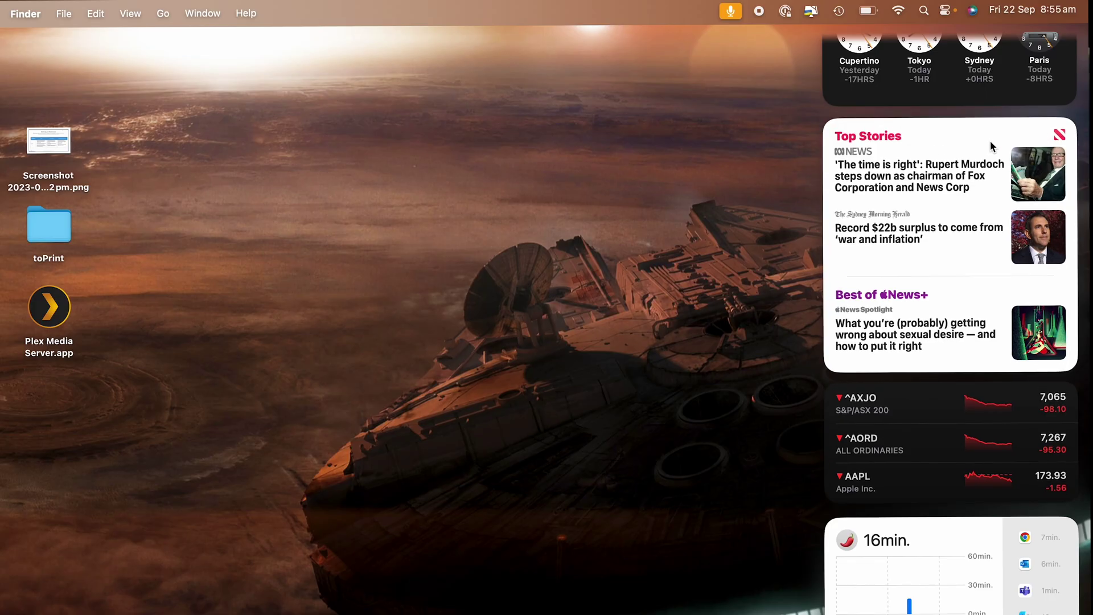
{"action": "right_click", "coordinate": [989, 142]}
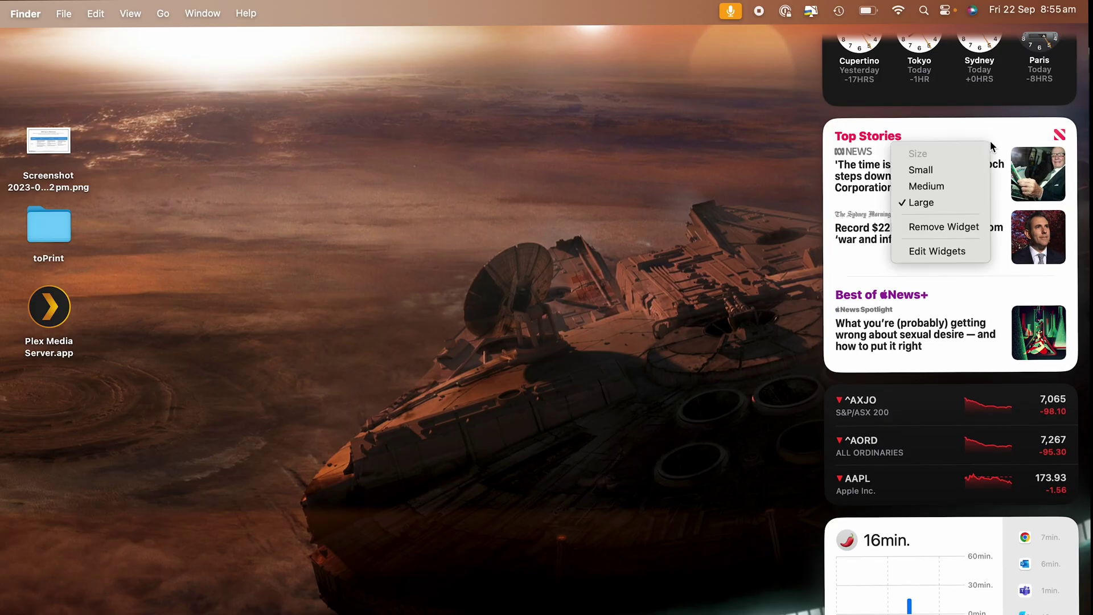
{"action": "left_click", "coordinate": [943, 226]}
- Bring up the options menu for the Stocks widget
{"action": "right_click", "coordinate": [924, 399]}
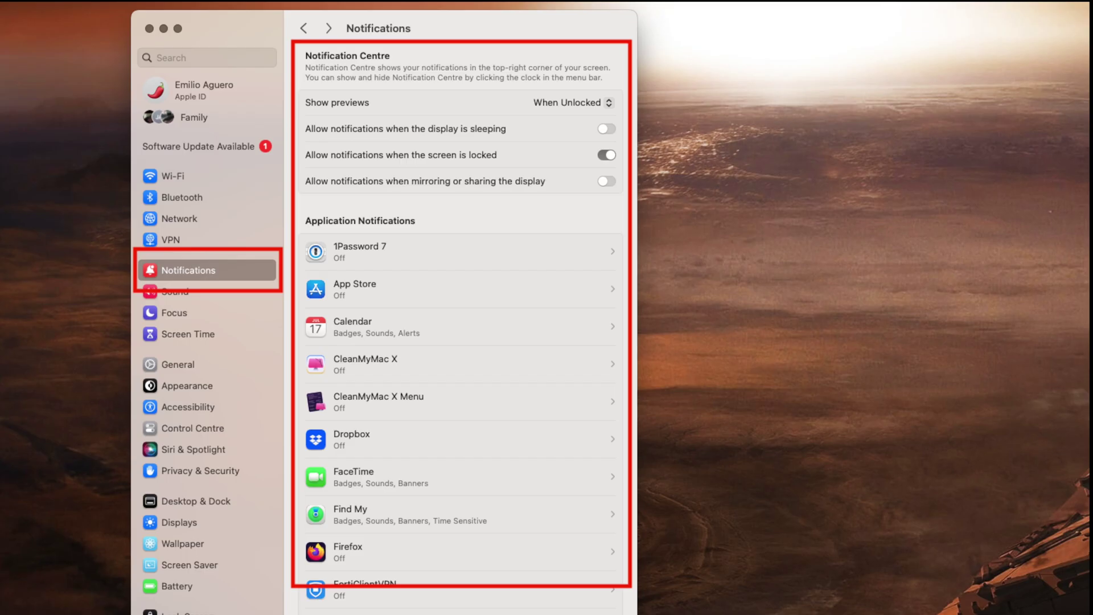